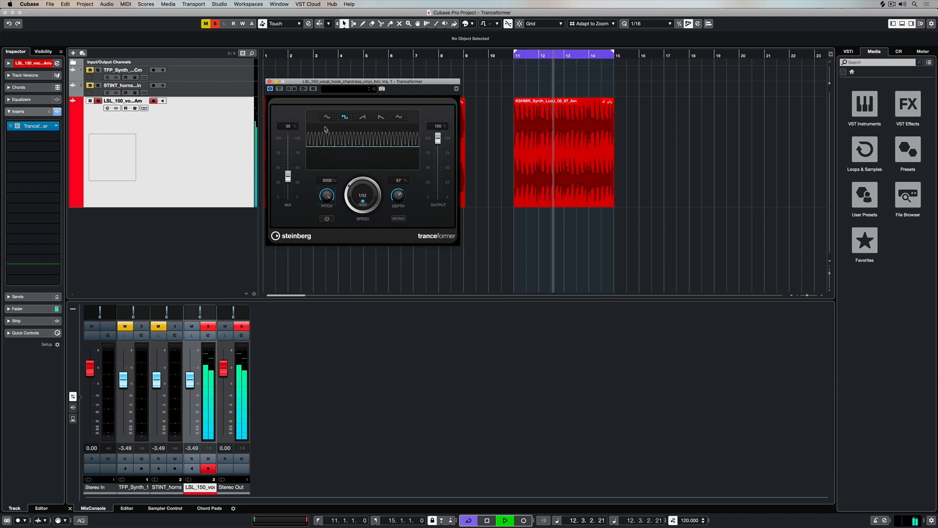
Choose the sine waveform in Tranceformer and set the mix to about 45 %, depth to 25 % and pitch to 1172 Hz
key("space")
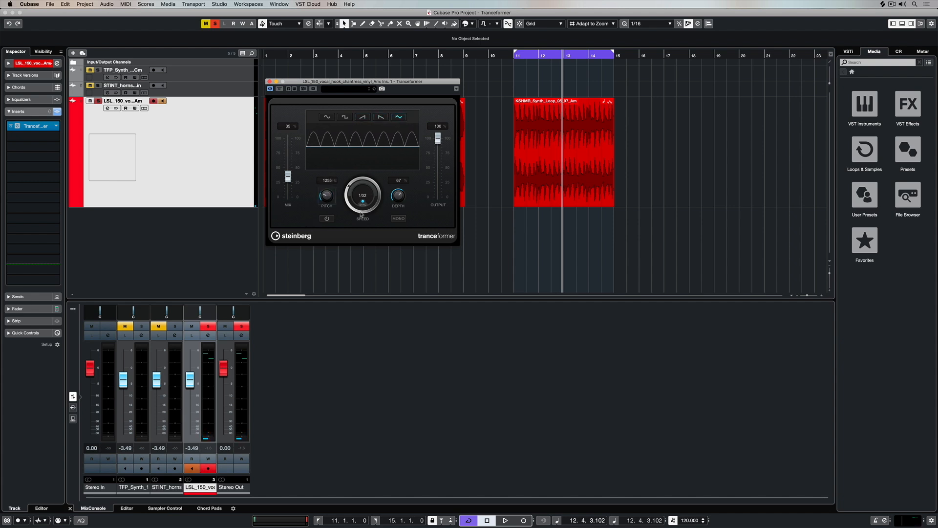
left_click(327, 117)
left_click_drag(291, 177, 290, 170)
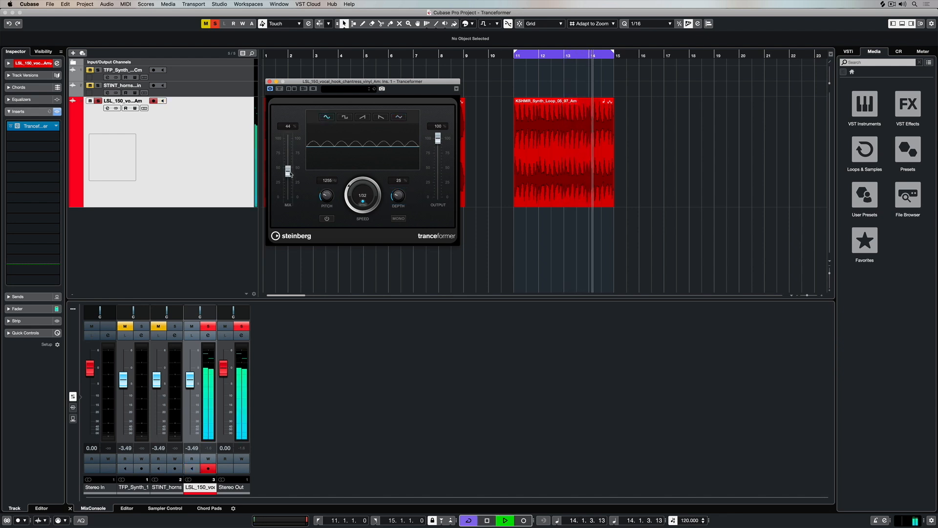
left_click_drag(327, 197, 326, 197)
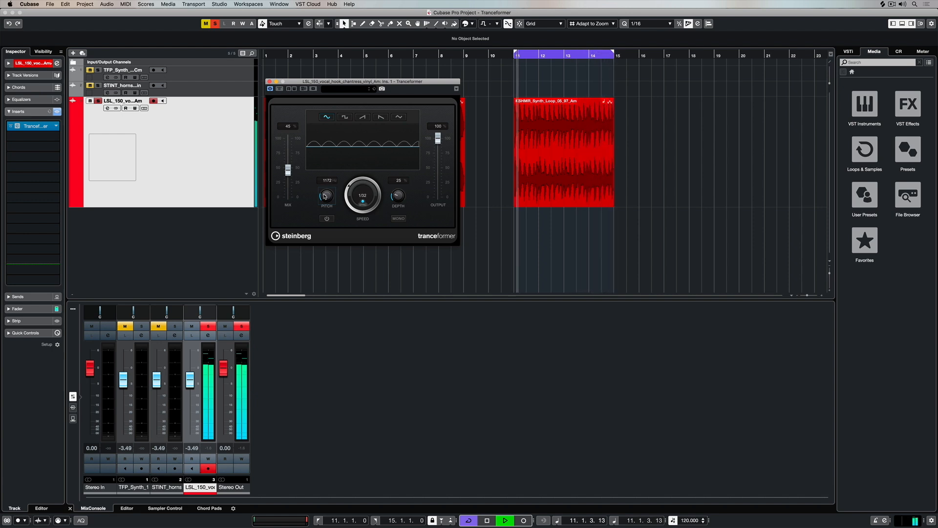
Raise the Tranceformer mix to 68 %, set the speed to 1/8, and lower the mix to 16 %
left_click_drag(288, 170, 288, 160)
left_click(362, 195)
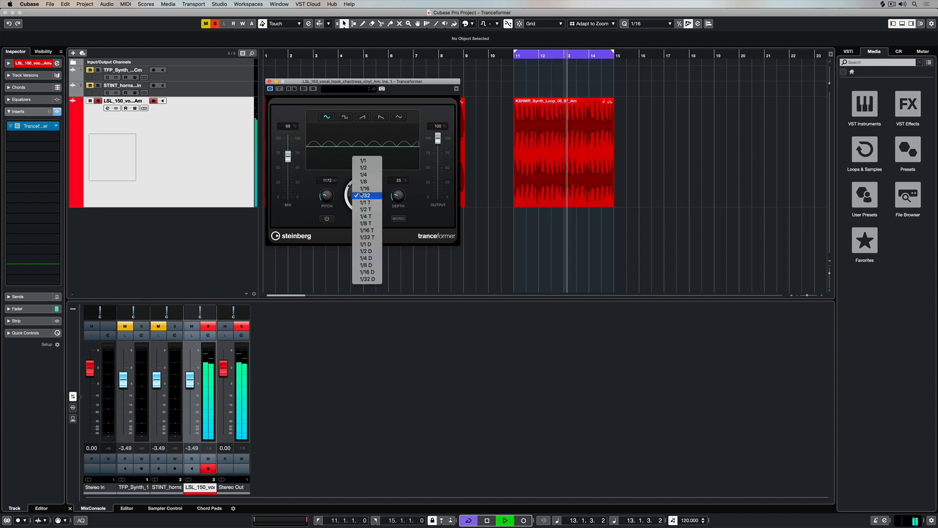
left_click(363, 181)
left_click_drag(289, 159, 287, 190)
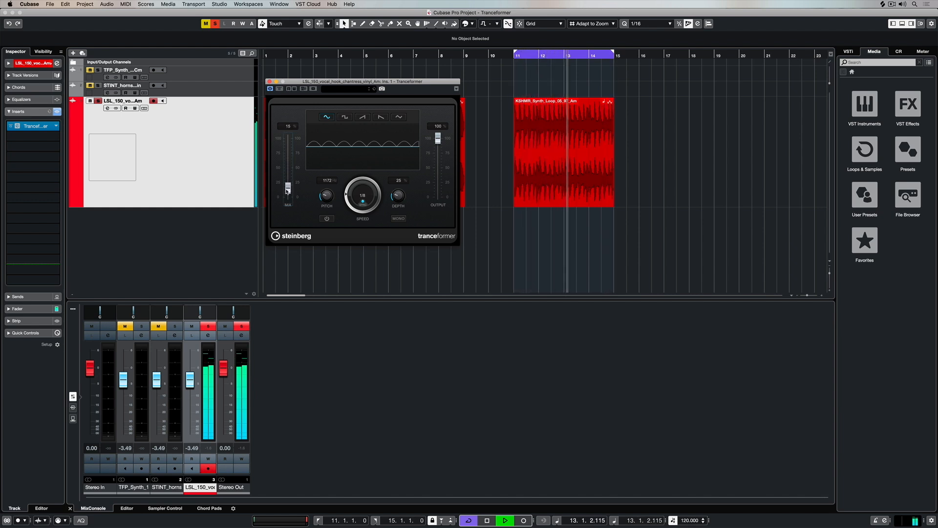
Set the modulation speed to 1/2 and the mix to 63 %, and try the square and rising sawtooth waveforms
left_click(362, 195)
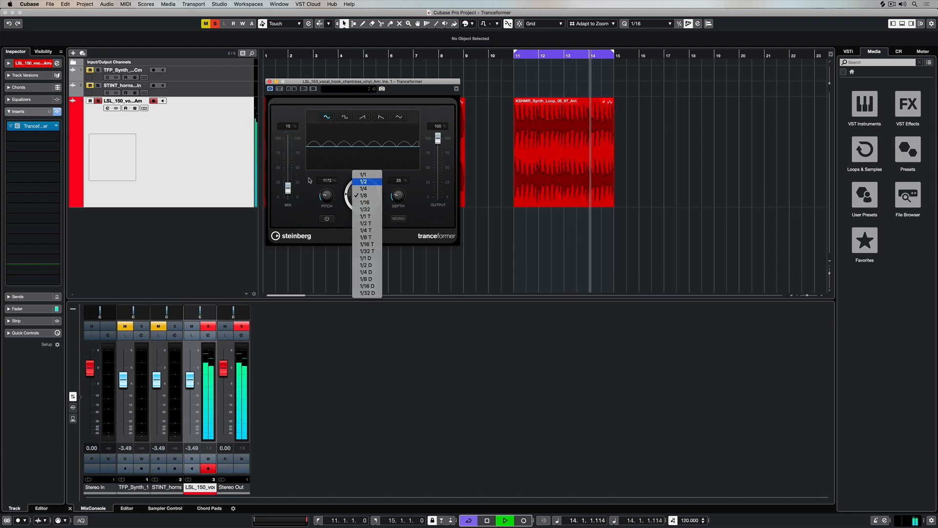
left_click_drag(287, 188, 287, 159)
left_click(344, 116)
left_click(362, 116)
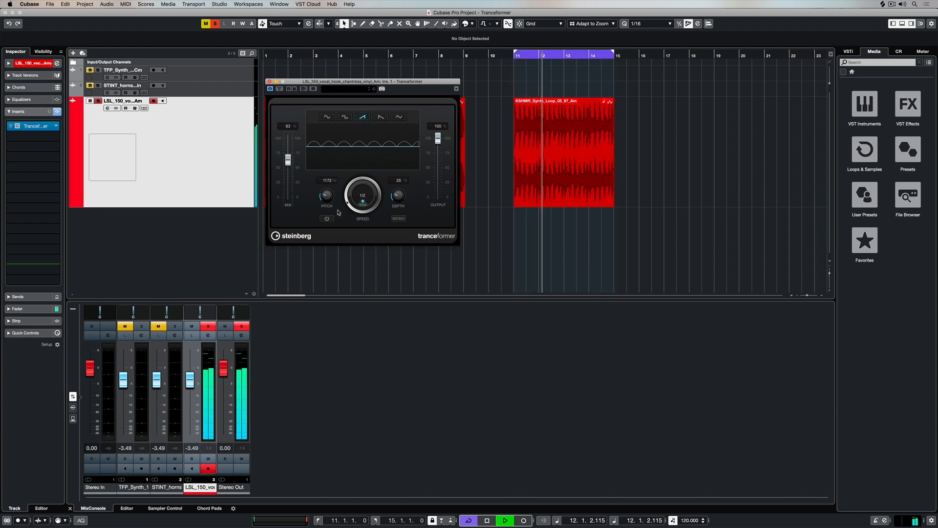
Lower the modulation depth to 2 %, set the mix to 65 %, and raise the pitch to about 2060 Hz
mouse_move(400, 197)
left_mouse_down()
mouse_move(401, 161)
mouse_move(394, 209)
left_mouse_up()
left_click_drag(287, 160, 288, 158)
left_click_drag(325, 198, 325, 189)
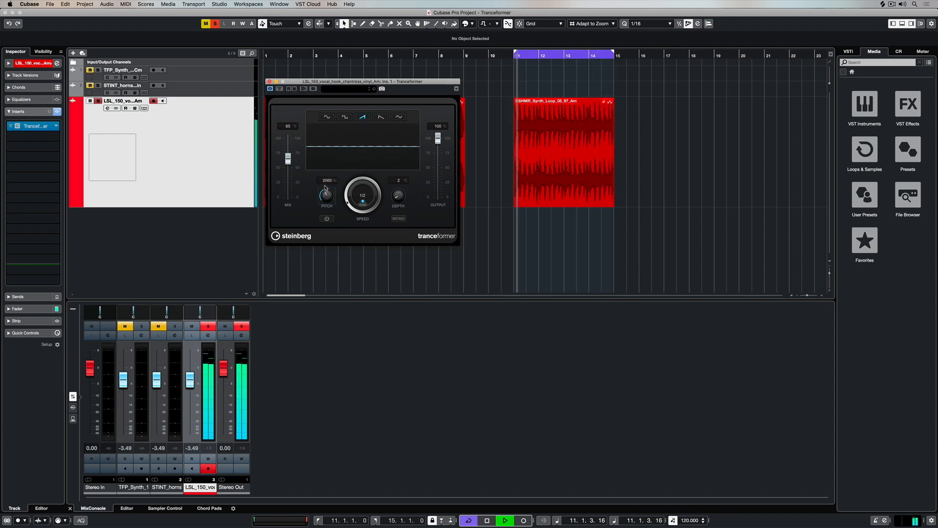
Lower the mix to 8 %, raise the depth to 83 %, and bring the mix back up to 30 %
left_click_drag(288, 158, 289, 195)
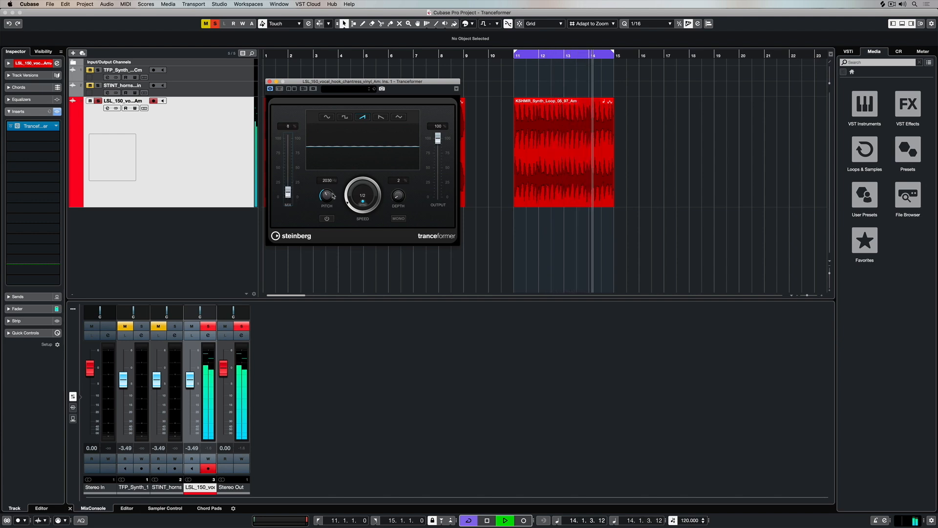
left_click_drag(399, 200, 406, 149)
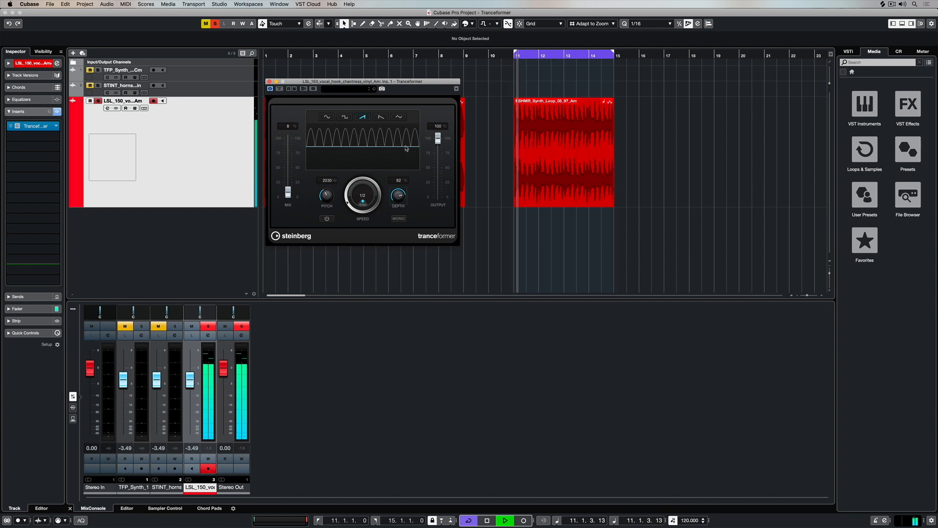
left_click_drag(288, 192, 290, 183)
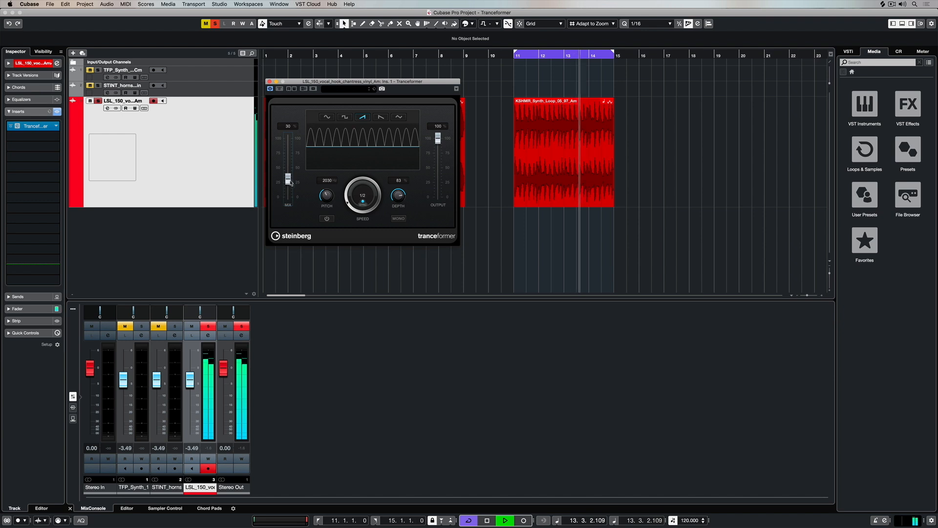
Activate pitch modulation, lower the mix to 28 %, and set the speed to 1/16
left_click(328, 219)
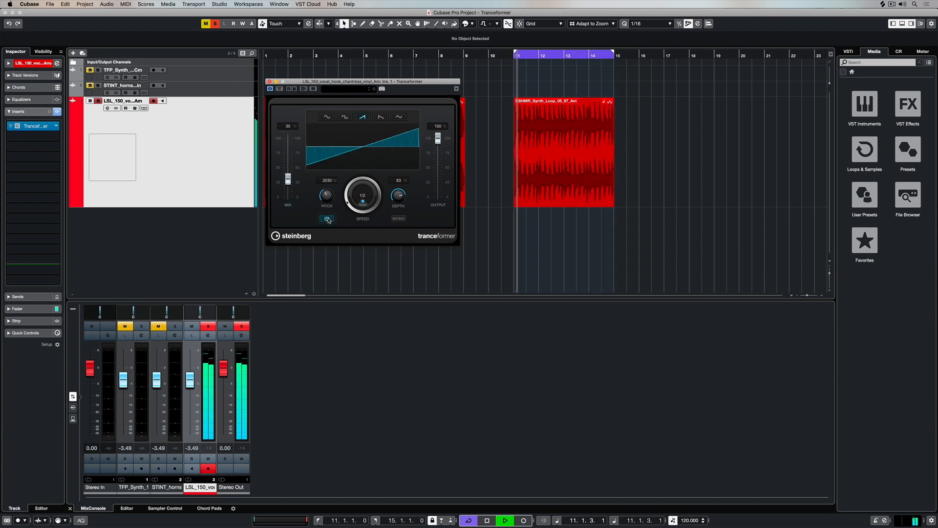
mouse_move(288, 186)
left_mouse_down()
mouse_move(288, 201)
mouse_move(287, 182)
left_mouse_up()
left_click(363, 195)
left_click(365, 217)
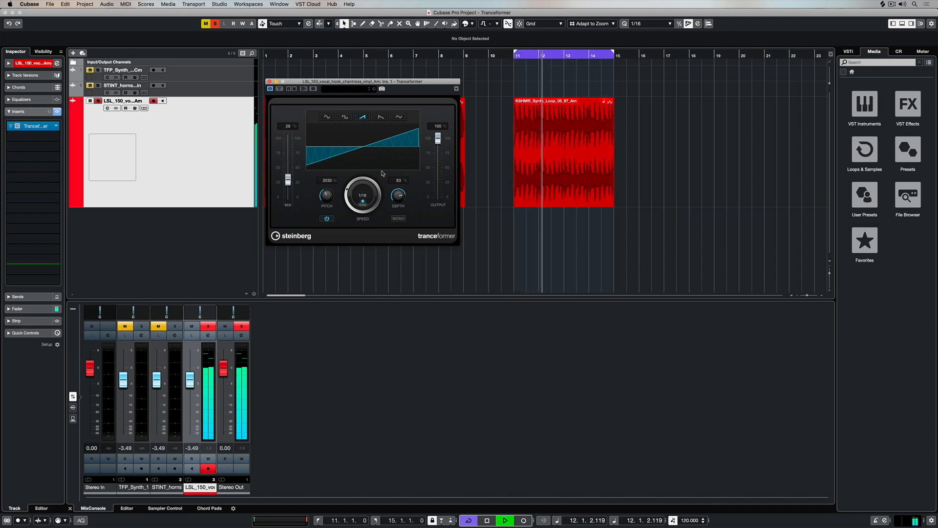
Set the pitch to about 1017 Hz, the depth to 23 %, and the mix to 47 %
left_click_drag(324, 196, 324, 207)
left_click_drag(399, 198, 389, 228)
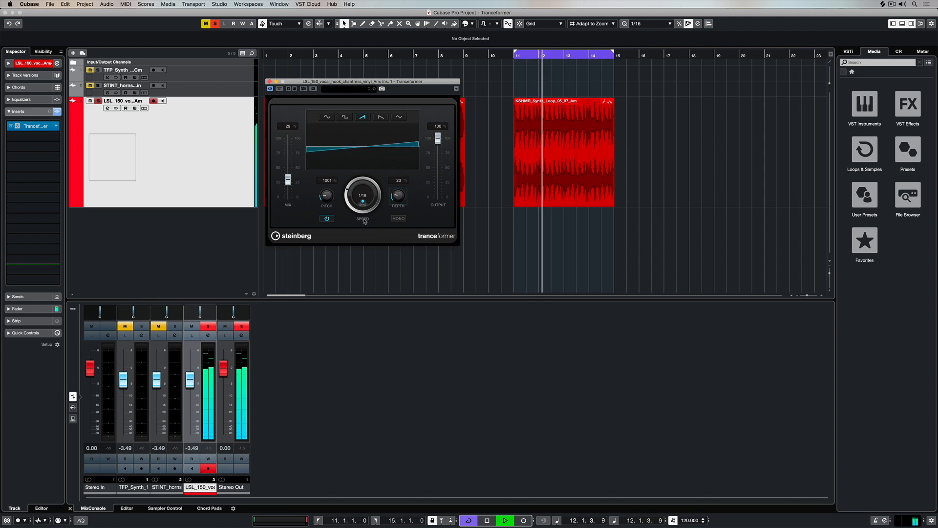
left_click_drag(326, 198, 288, 172)
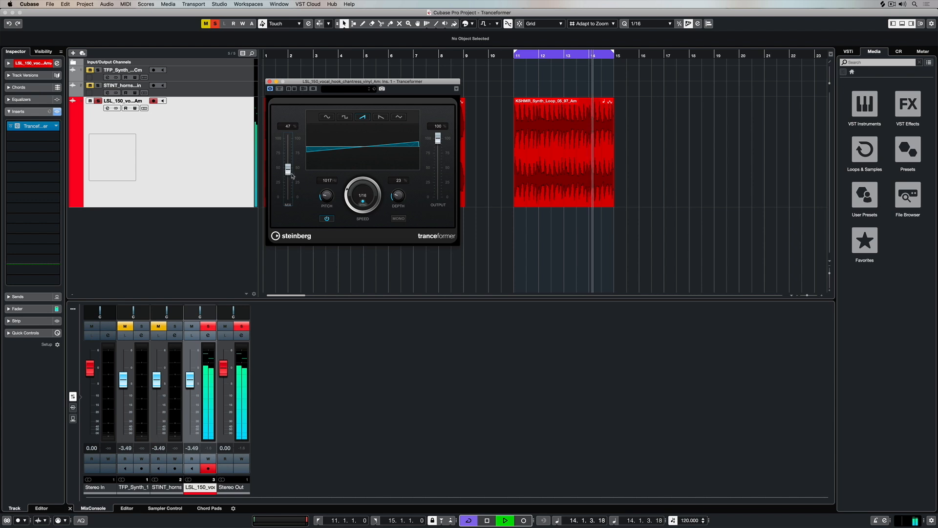
Try the triangle waveform, switch to the falling sawtooth, and raise the mix to 61 %
left_click(398, 117)
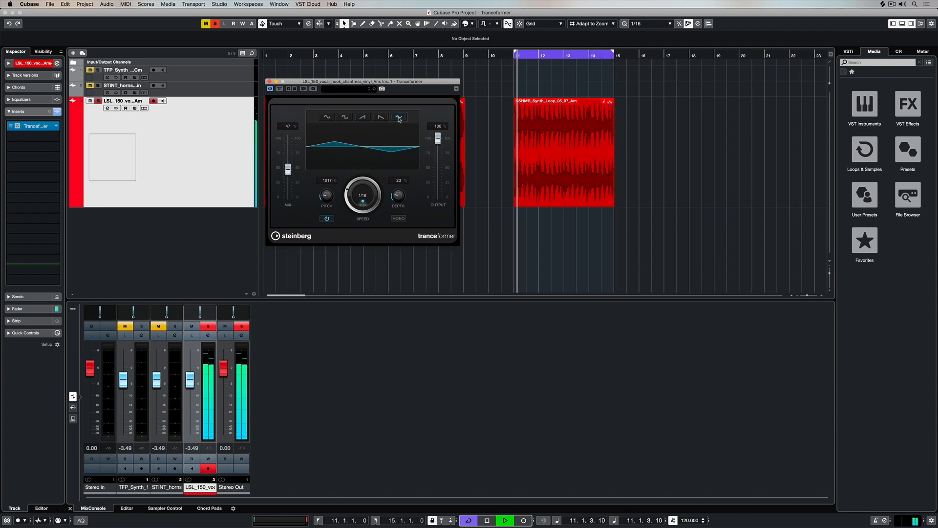
left_click(381, 117)
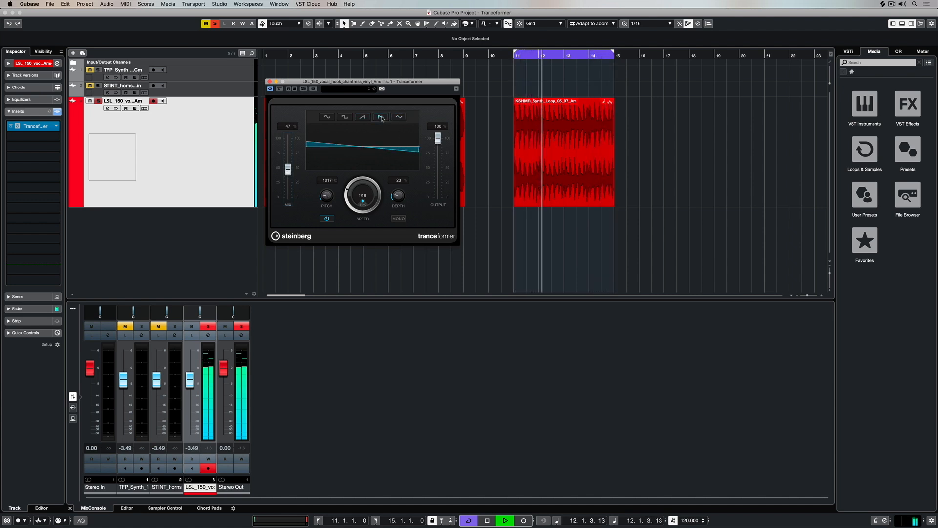
left_click_drag(289, 170, 288, 162)
Set the speed to 1/32, raise the pitch to about 4862 Hz, and stop playback
left_click(363, 195)
left_click(363, 202)
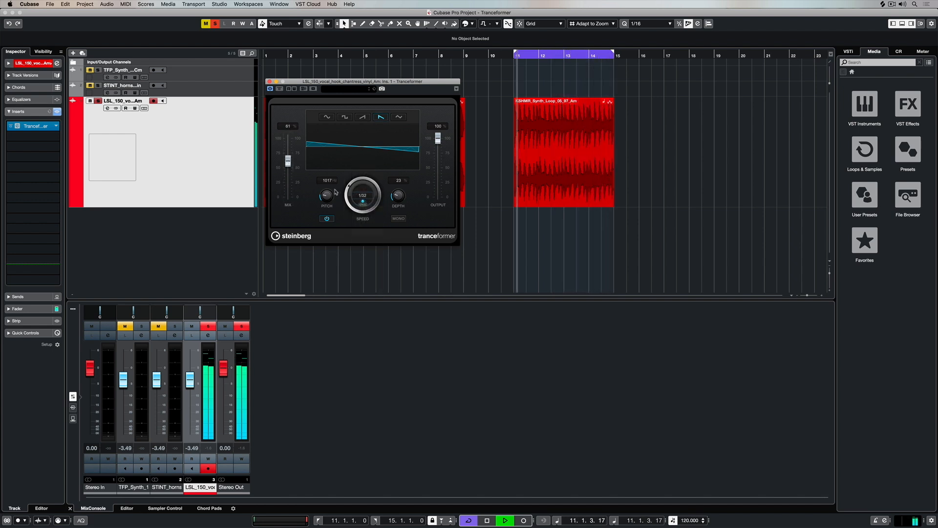
left_click_drag(327, 197, 337, 156)
key("space")
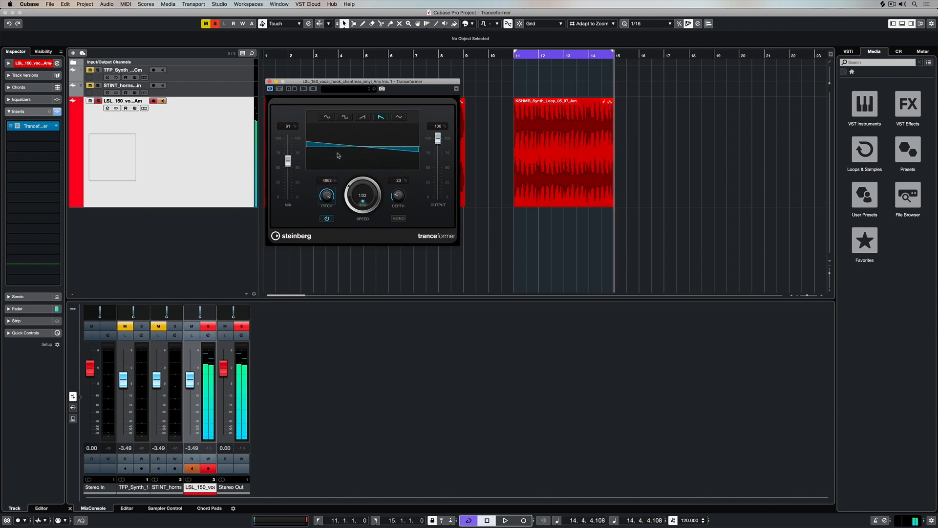
Move the Tranceformer window clear of the vocal event, zoom out the timeline, and play the selected vocal event from the project start
left_click_drag(343, 82, 594, 68)
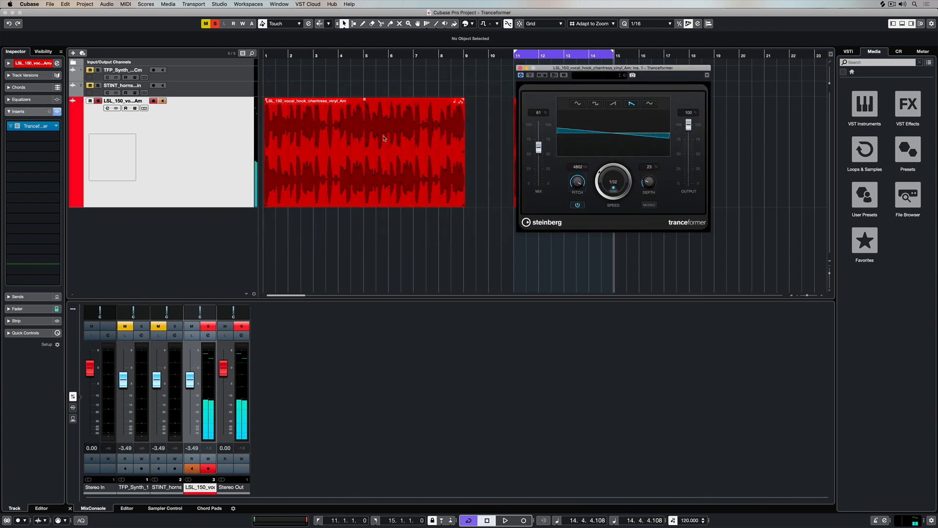
key("g")
key("g")
key("g")
key("g")
key("g")
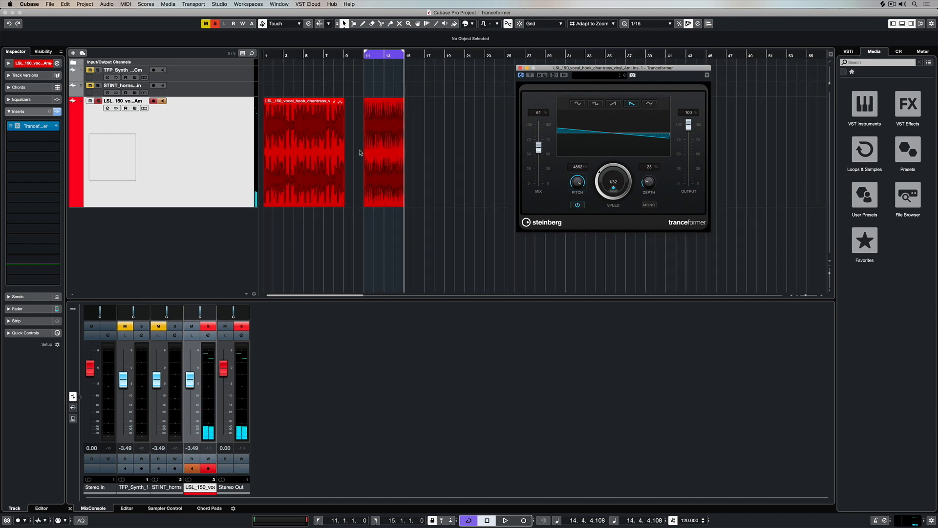
left_click(330, 136)
key("Home")
key("space")
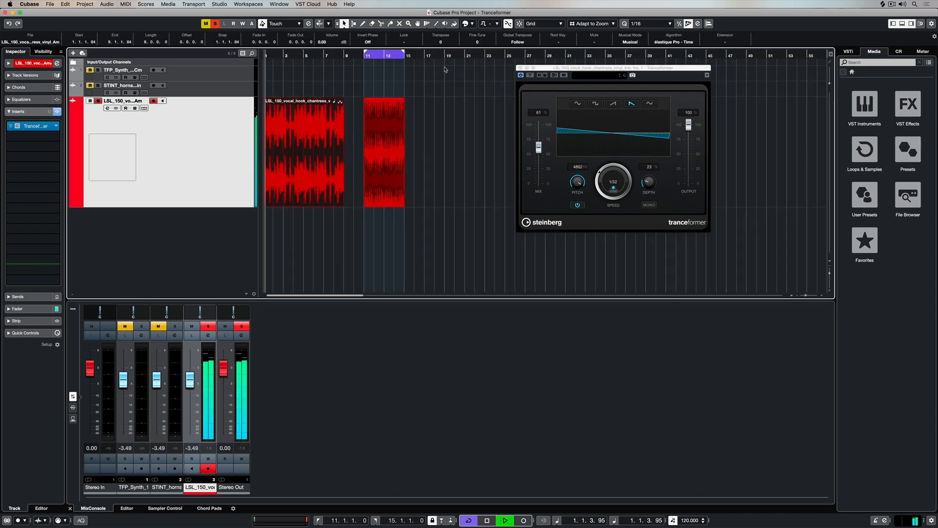
While replaying the vocal from the start, set the mix to 30 %, pitch to 3132 Hz, speed to 1/8 and depth to 34 %
left_click_drag(540, 149, 539, 171)
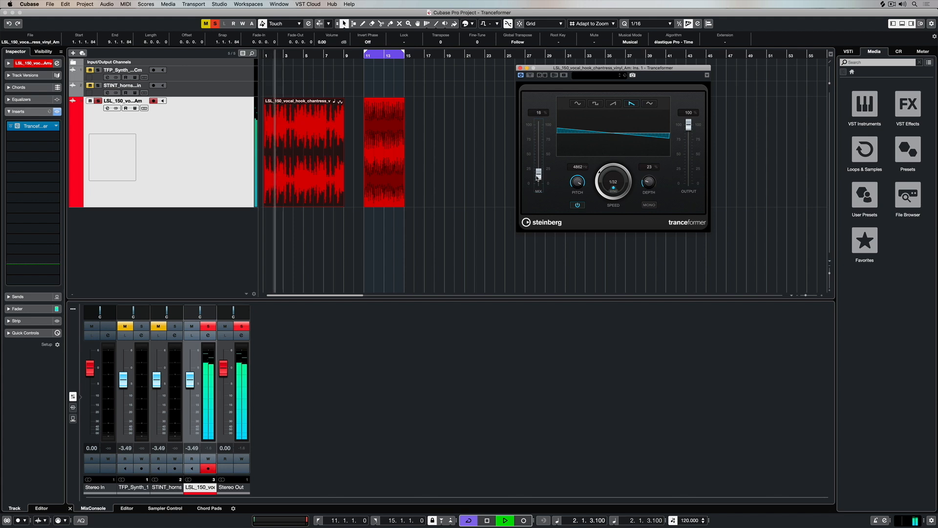
key("Home")
key("space")
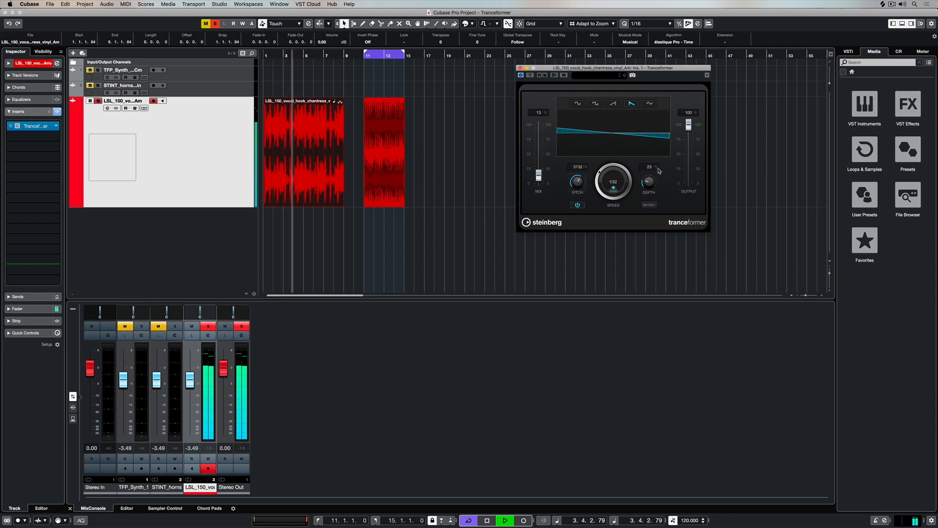
left_click(613, 181)
left_click(615, 172)
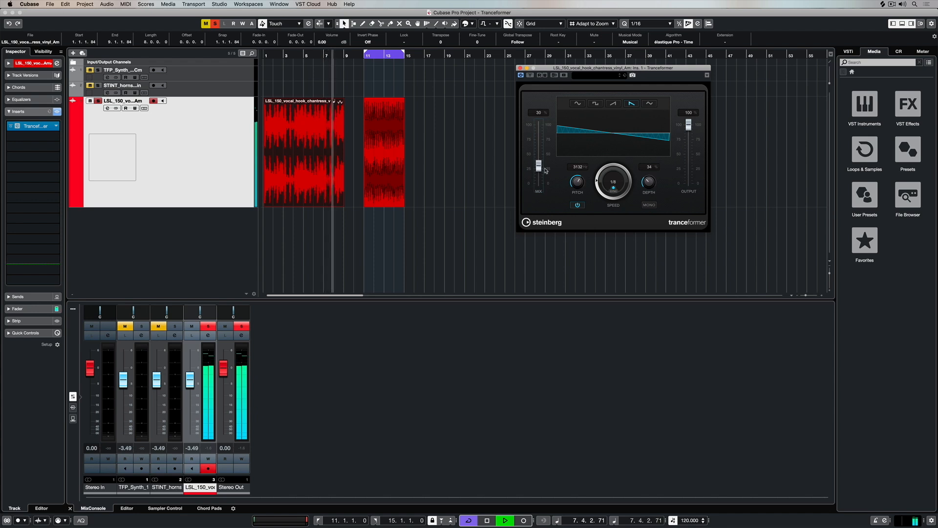
Set the speed to 1/16 and the mix to 37 %, and fit the cycle range to the selected vocal event
left_click(614, 182)
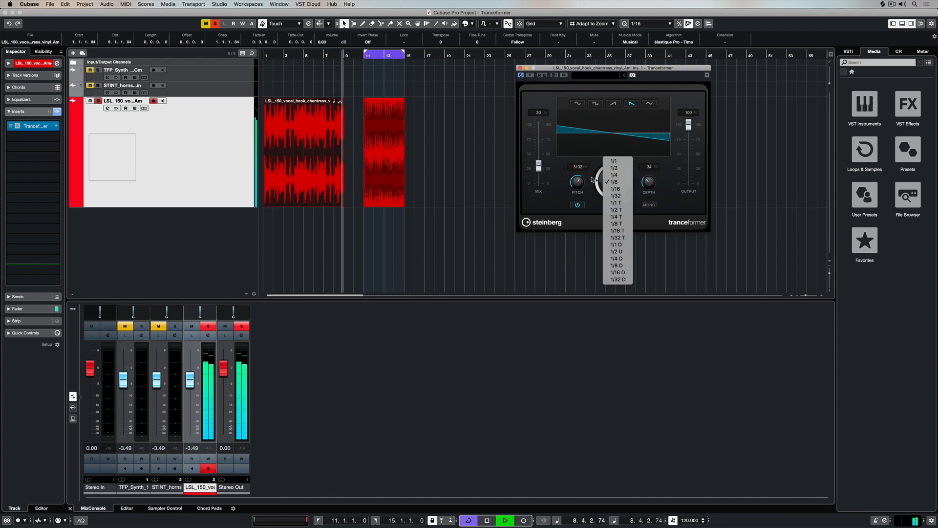
left_click(613, 189)
key("period")
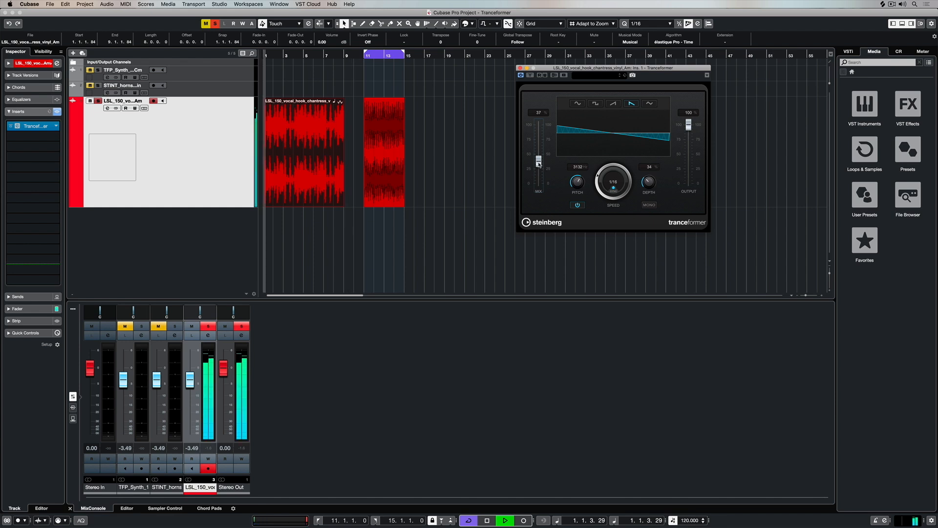
key("p")
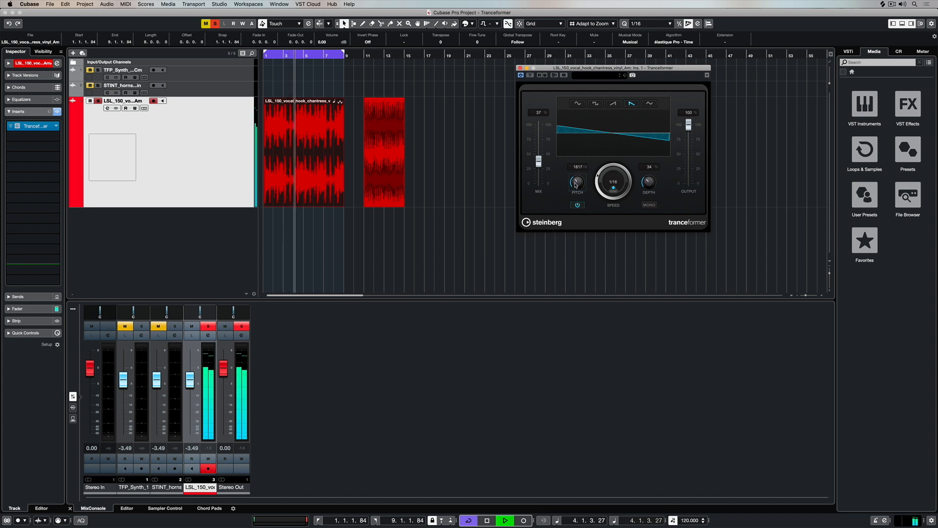
Deactivate pitch modulation and set the pitch to 1316 Hz, depth to 12 %, and mix to 42 %
left_click(577, 205)
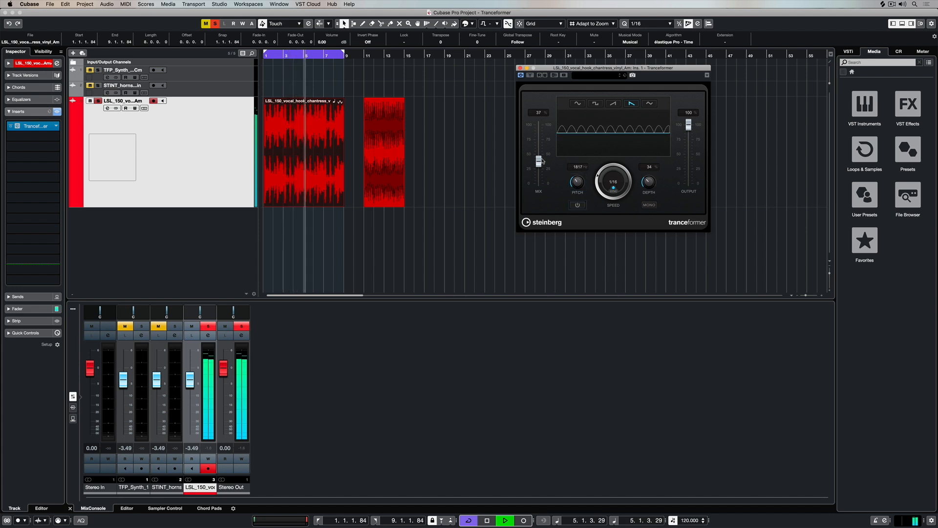
left_click_drag(571, 182, 575, 186)
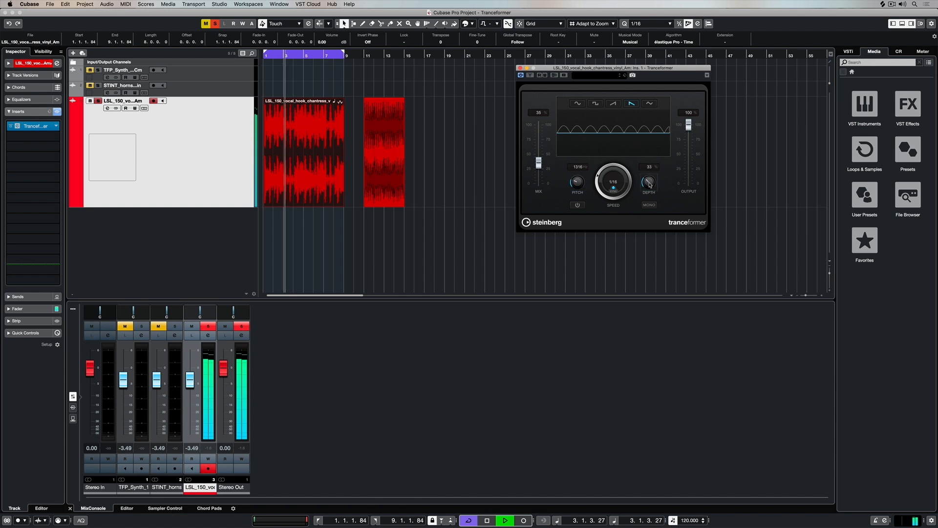
left_click_drag(648, 192, 588, 181)
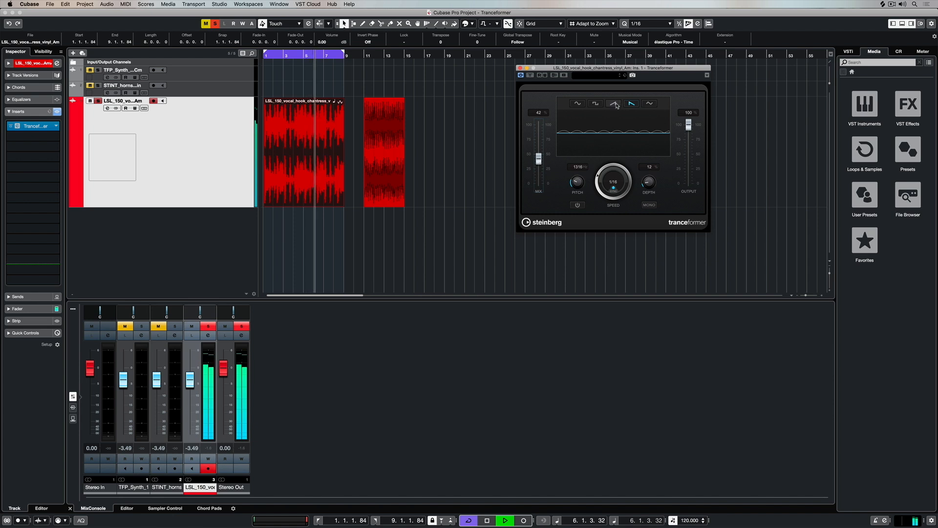
Use the rising sawtooth at 1/8 speed and activate pitch modulation, with the pitch at about 4490 Hz and the mix at 32 %
left_click(608, 187)
left_click(613, 160)
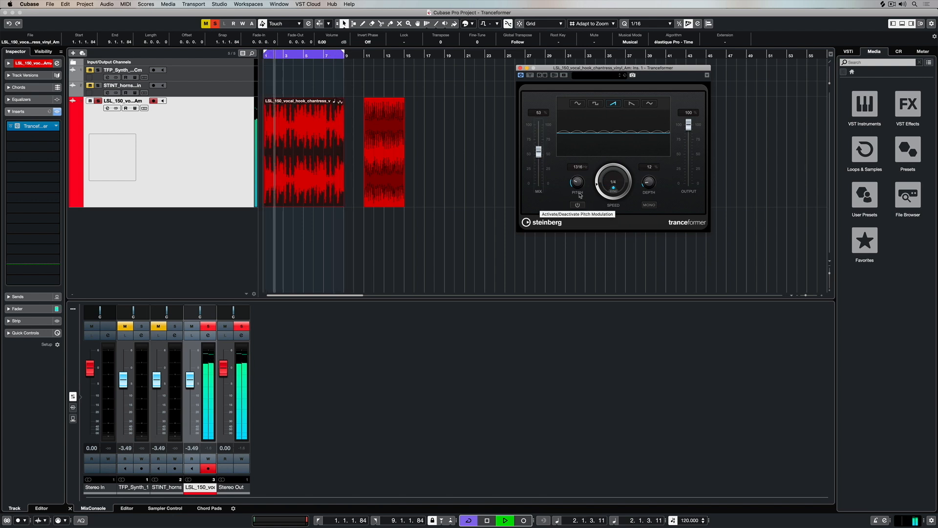
left_click(577, 206)
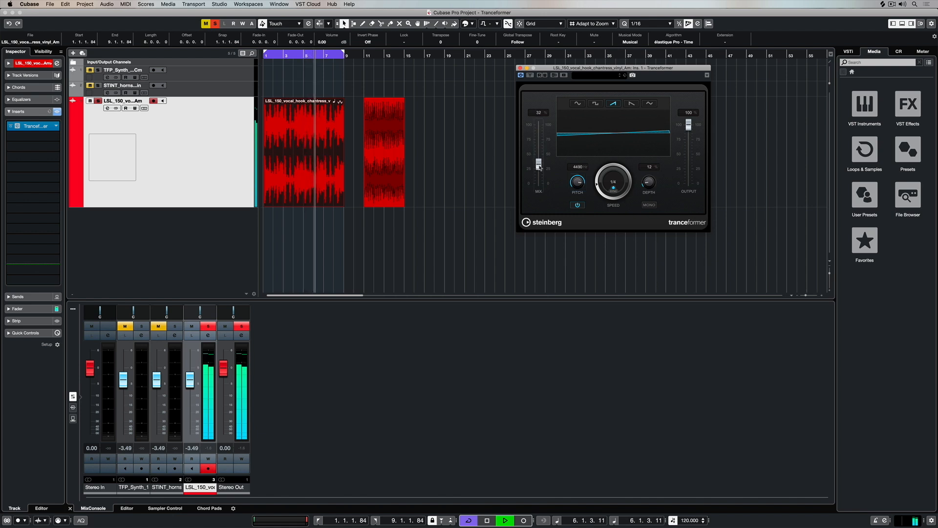
Choose the sine waveform, lower the pitch to about 95 Hz, and set the mix to 48 %
left_click(578, 104)
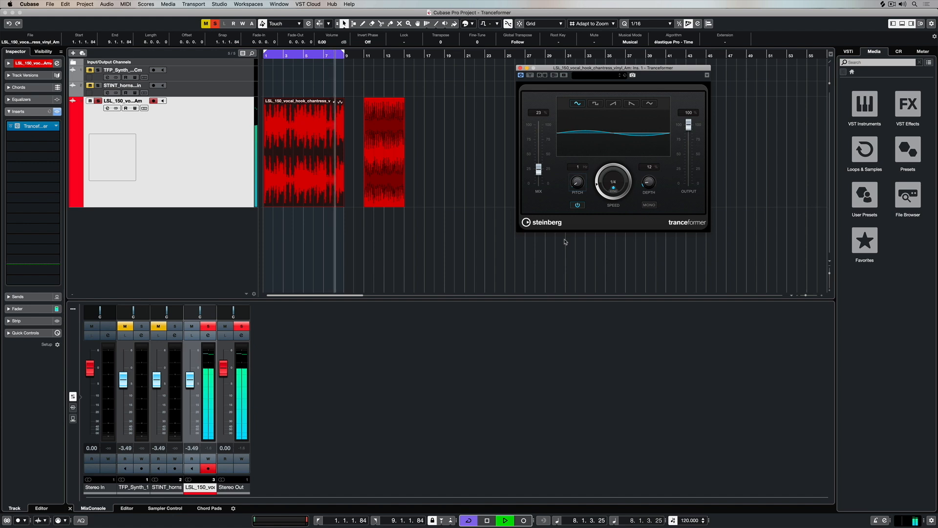
left_click_drag(538, 170, 539, 159)
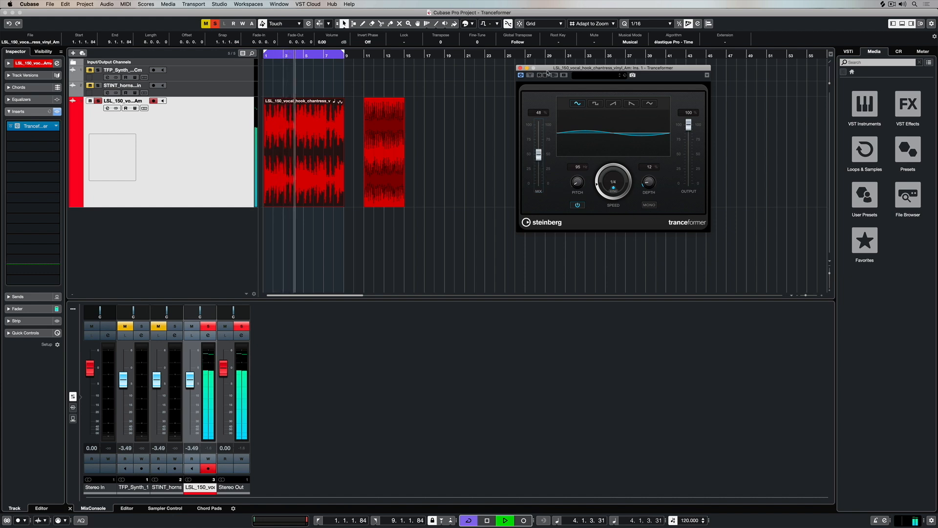
Bypass the Tranceformer on the vocal track for comparison, lower its output to about 79 %, and reactivate the effect
left_click(530, 75)
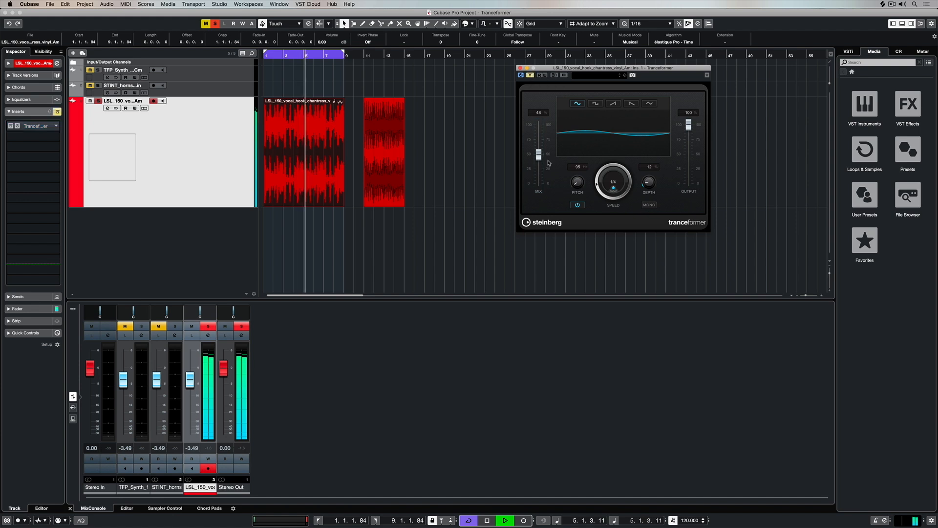
left_click_drag(690, 131, 689, 139)
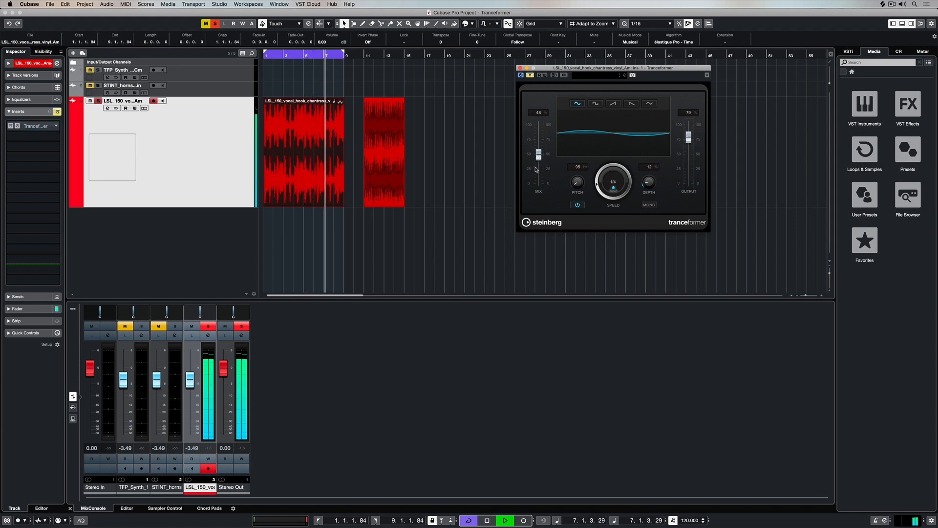
left_click(530, 75)
Reduce the effect's mix to 27 %, raise the pitch to about 408 Hz, and increase the depth to about 60 %
left_click_drag(538, 154, 538, 169)
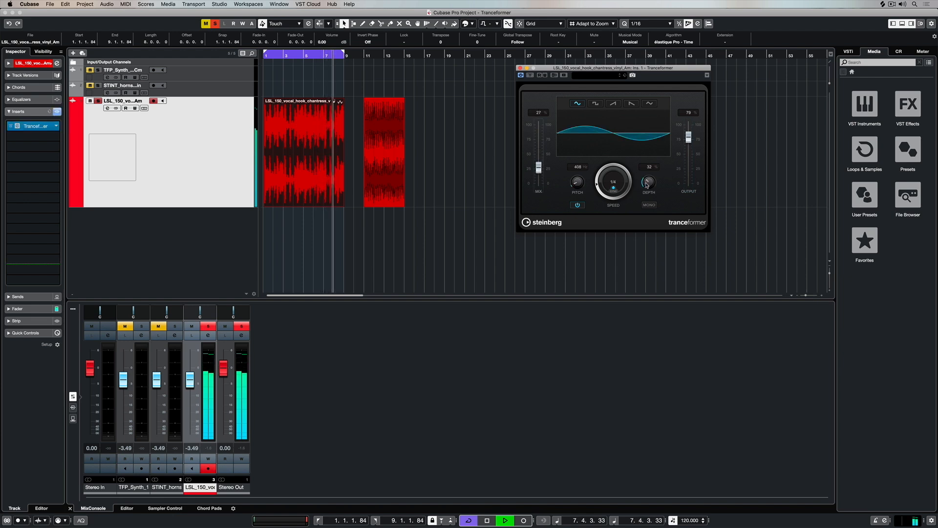
left_click_drag(647, 184, 652, 170)
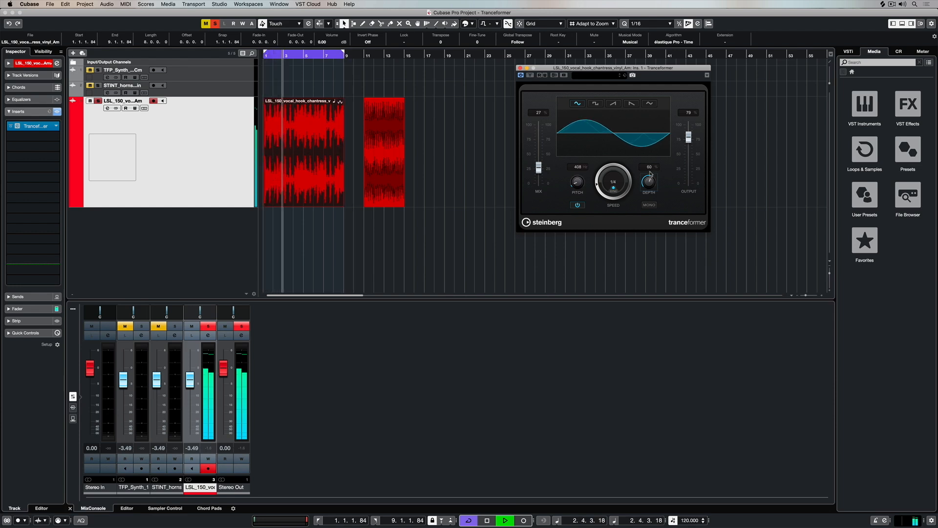
Open the Tranceformer's preset browser and look through the factory presets down to the end of the list
left_click(593, 76)
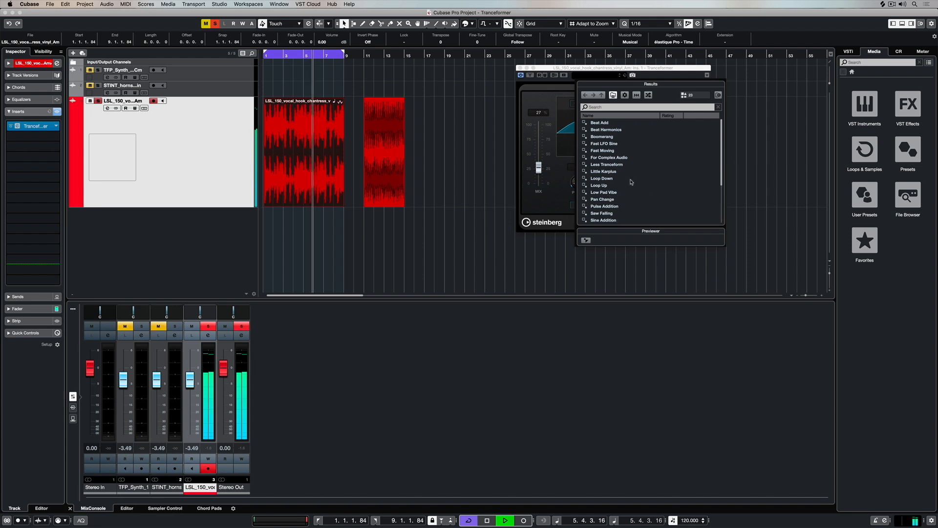
scroll(612, 200, "down", 4)
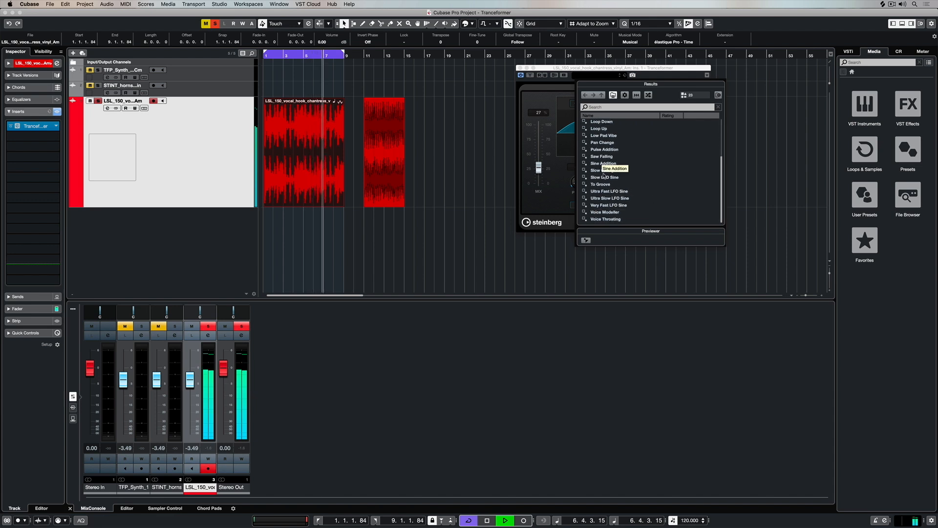
left_click(603, 171)
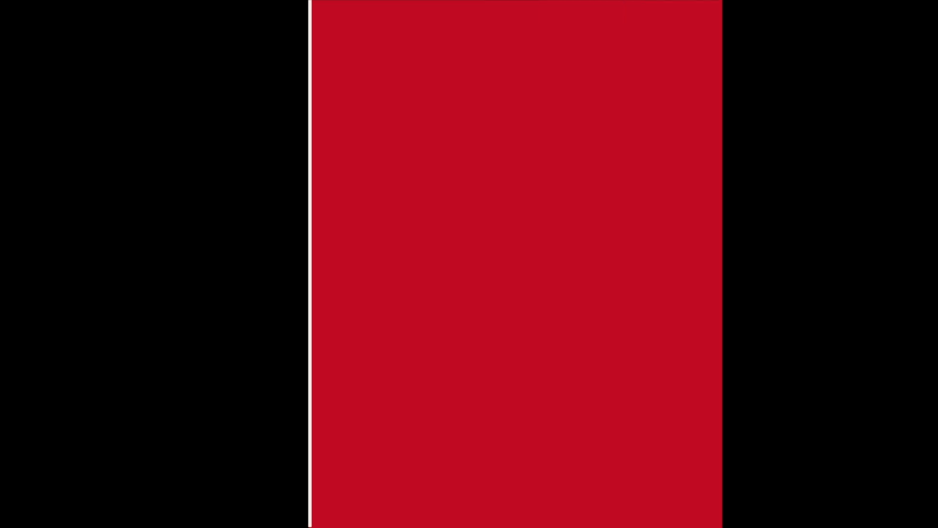